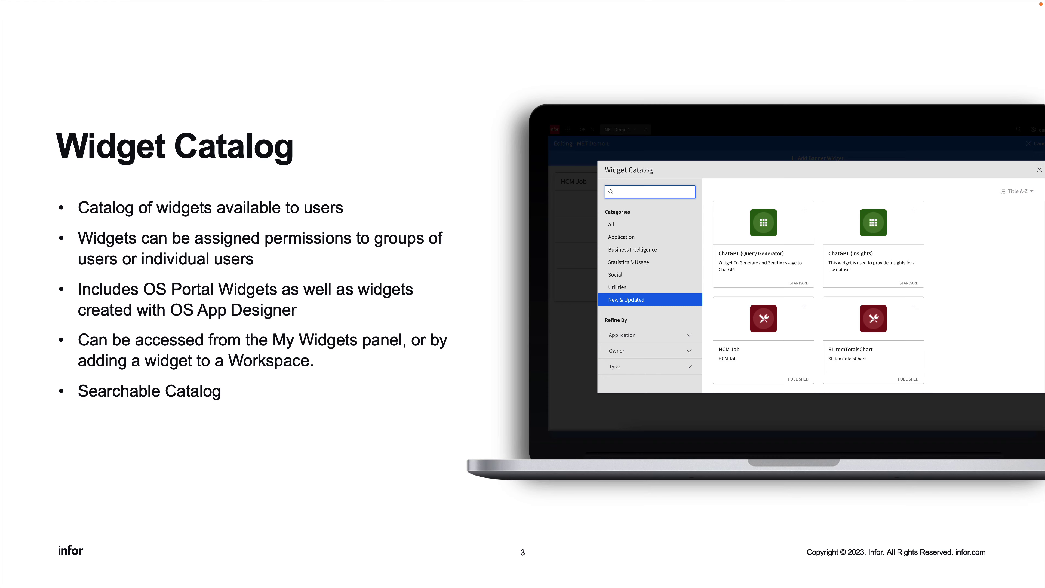
- Advance past the Widget Catalog slide to the 'How to Deploy a Widget' demo
{"action": "key", "text": "Right"}
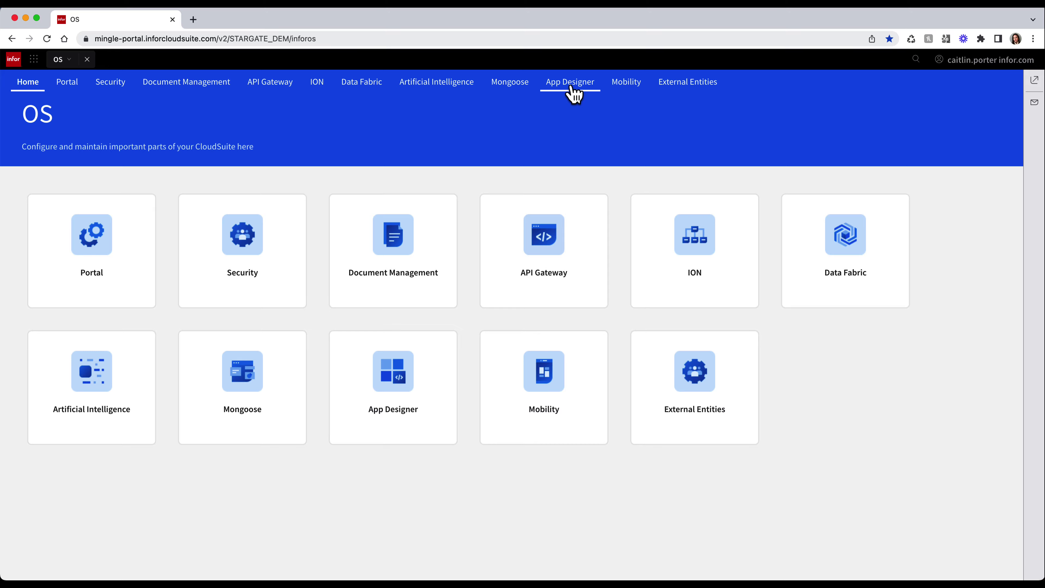
- Filter the App Designer draft pages by 'customer listing' to find the CustomerListing draft
{"action": "left_click", "coordinate": [570, 84]}
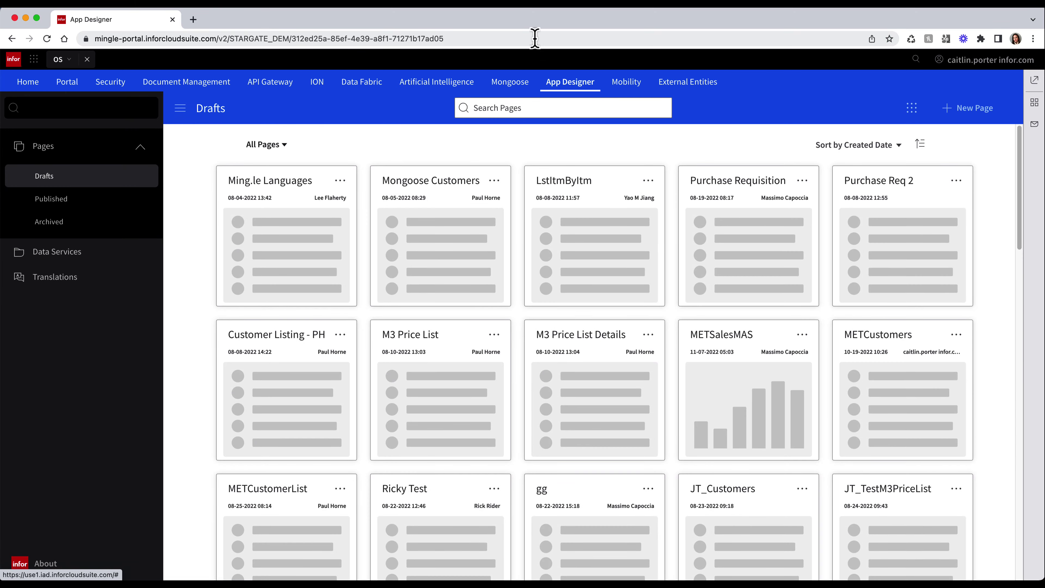
{"action": "left_click", "coordinate": [524, 107]}
{"action": "type", "text": "customer listing"}
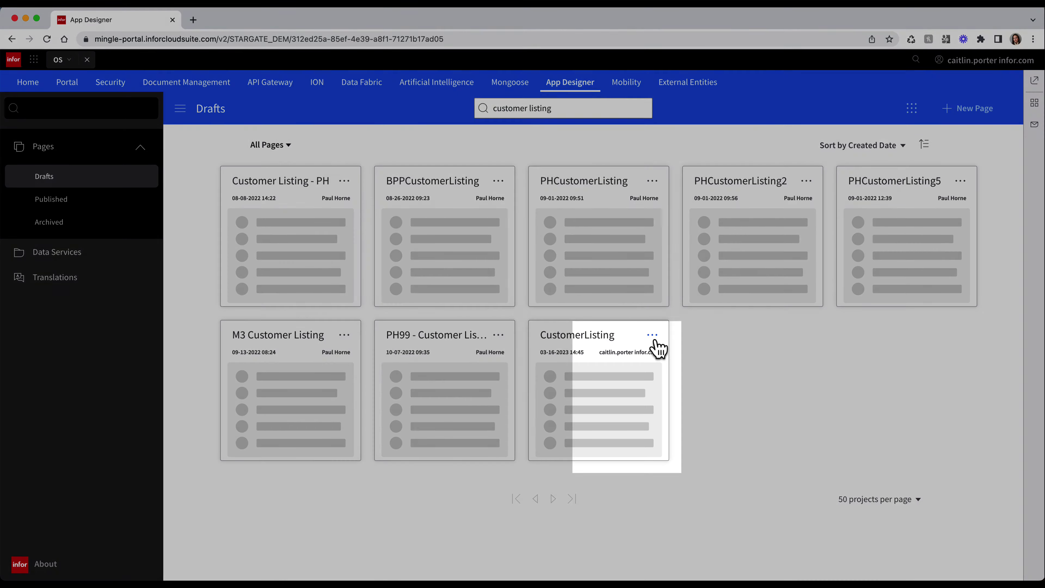
- Publish the CustomerListing draft page and view it in the Published pages list
{"action": "left_click", "coordinate": [654, 340]}
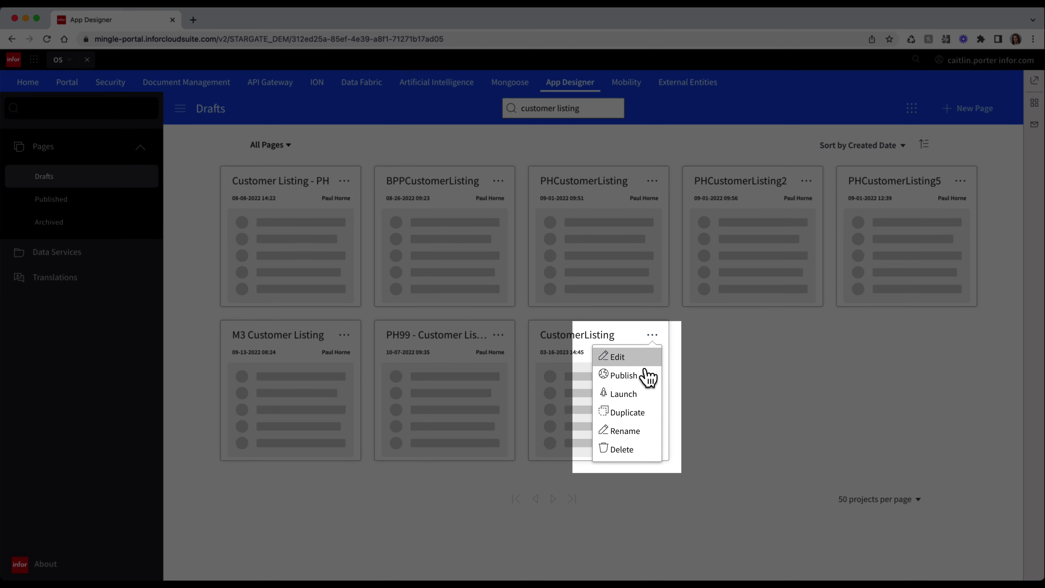
{"action": "left_click", "coordinate": [648, 375]}
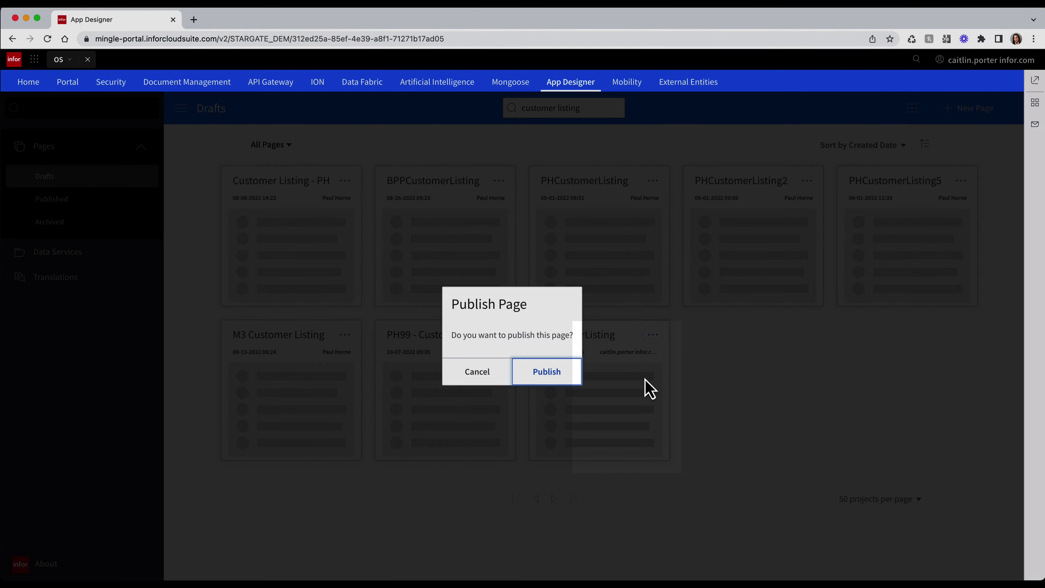
{"action": "left_click", "coordinate": [556, 378]}
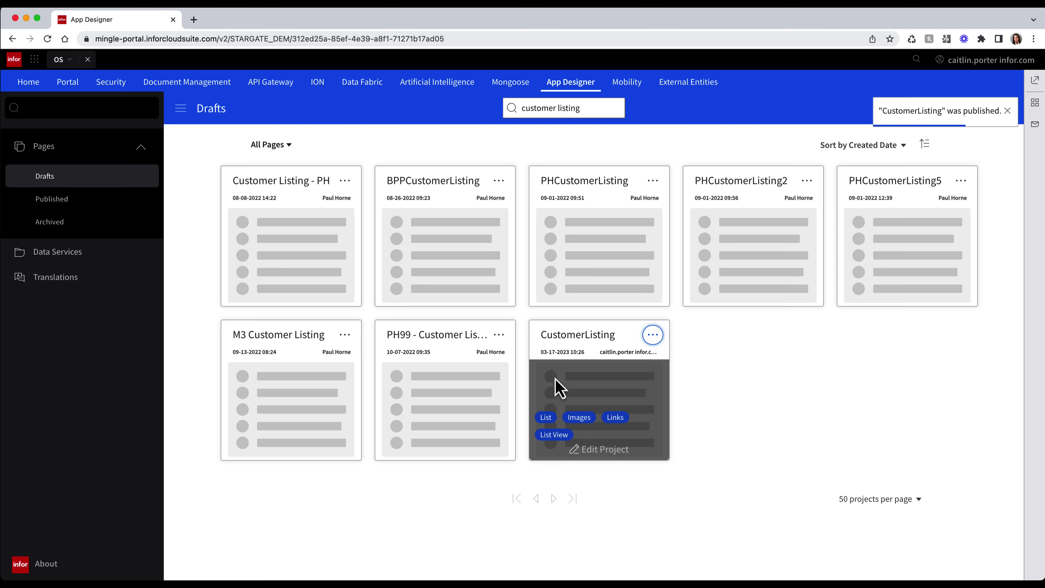
{"action": "left_click", "coordinate": [92, 206]}
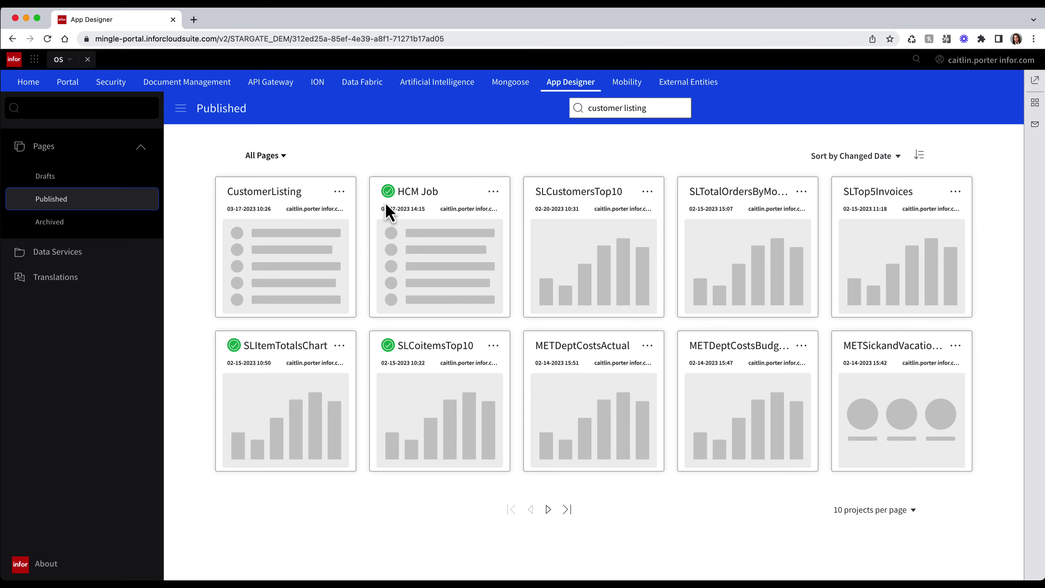
- Deploy the published CustomerListing page to the Portal Widget Catalog, then return to Drafts
{"action": "mouse_move", "coordinate": [397, 205]}
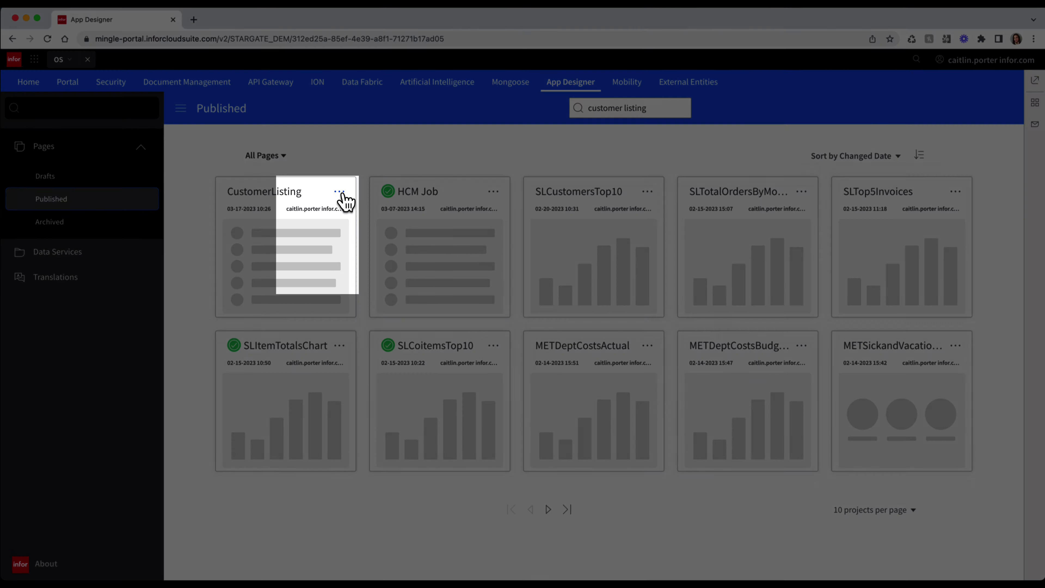
{"action": "left_click", "coordinate": [339, 192]}
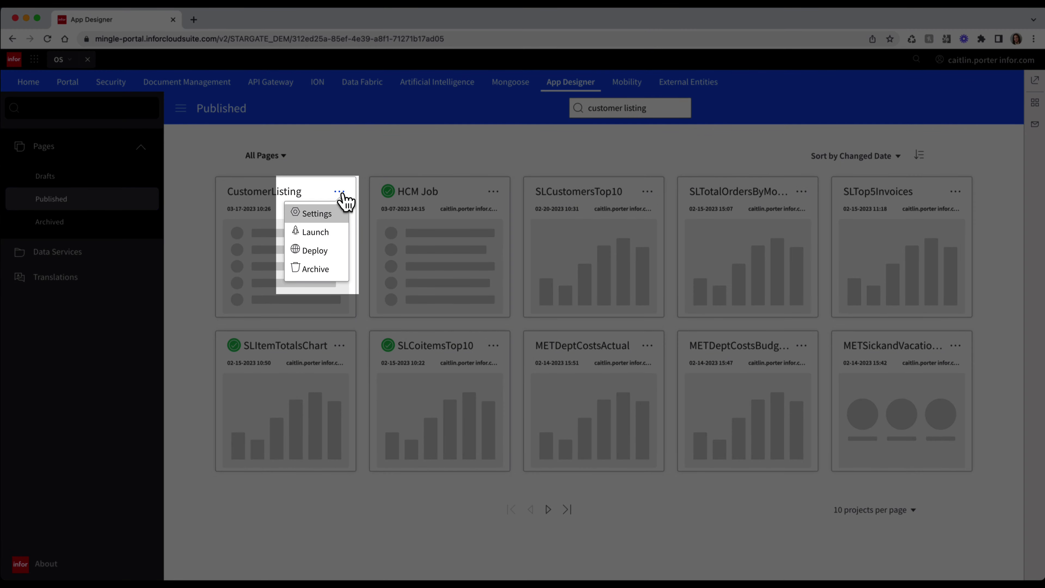
{"action": "left_click", "coordinate": [335, 256]}
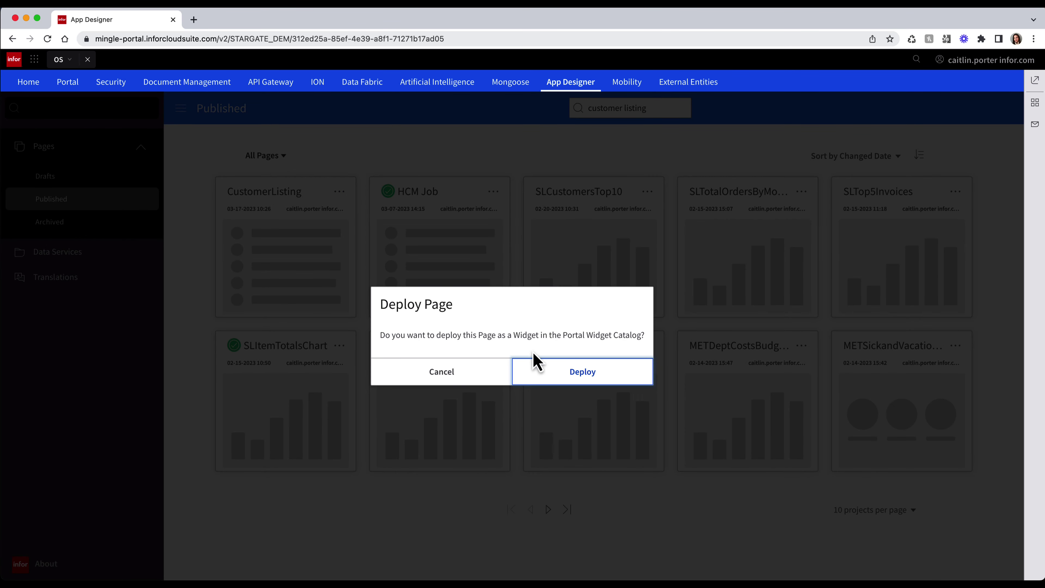
{"action": "left_click", "coordinate": [544, 373]}
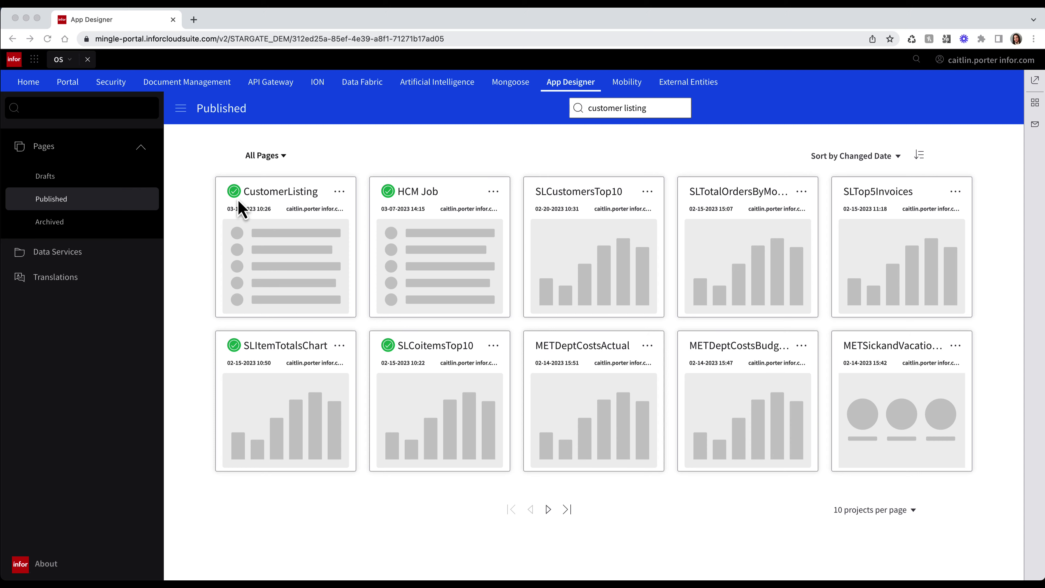
{"action": "left_click", "coordinate": [73, 180]}
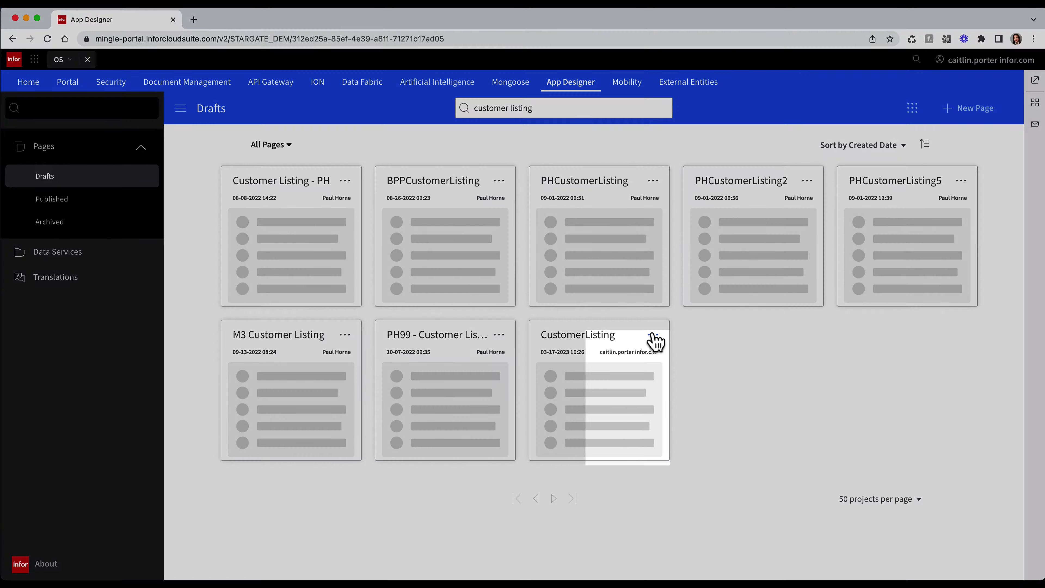
- Change the CustomerListing page attribute title to 'ERP Customer Listing' and save the draft
{"action": "left_click", "coordinate": [653, 336]}
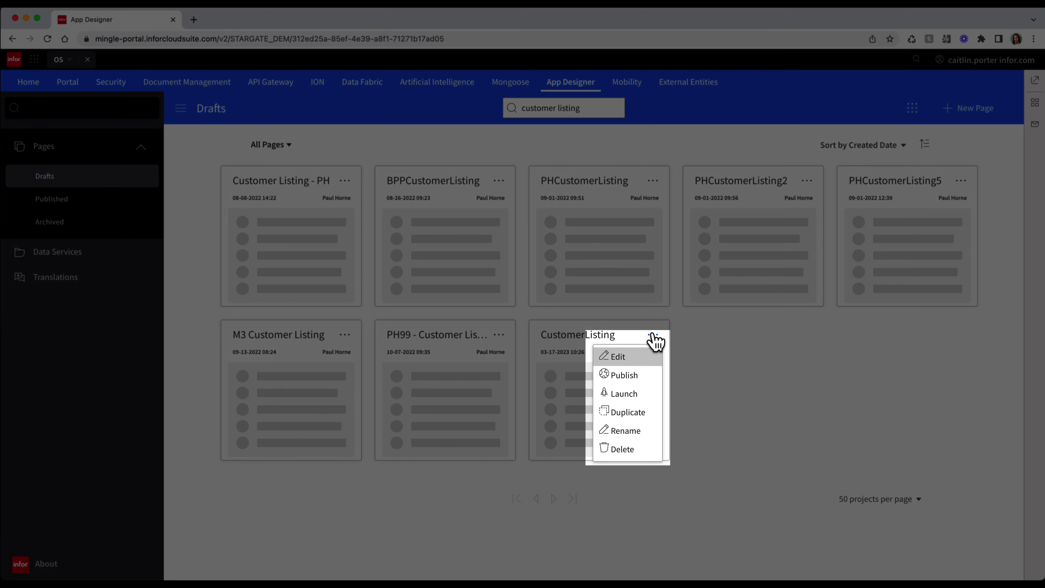
{"action": "left_click", "coordinate": [649, 358]}
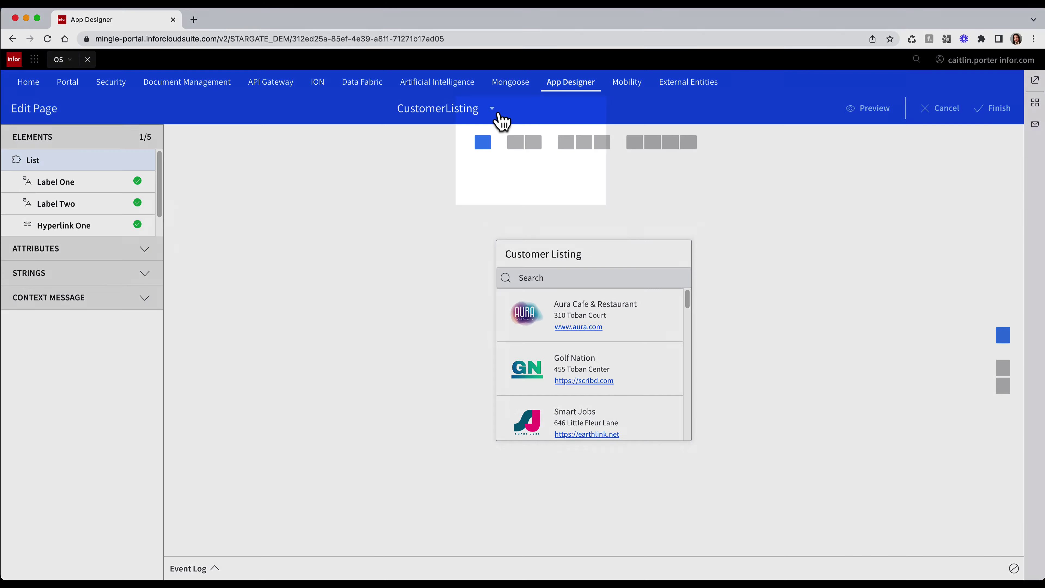
{"action": "left_click", "coordinate": [492, 109]}
{"action": "left_click", "coordinate": [506, 149]}
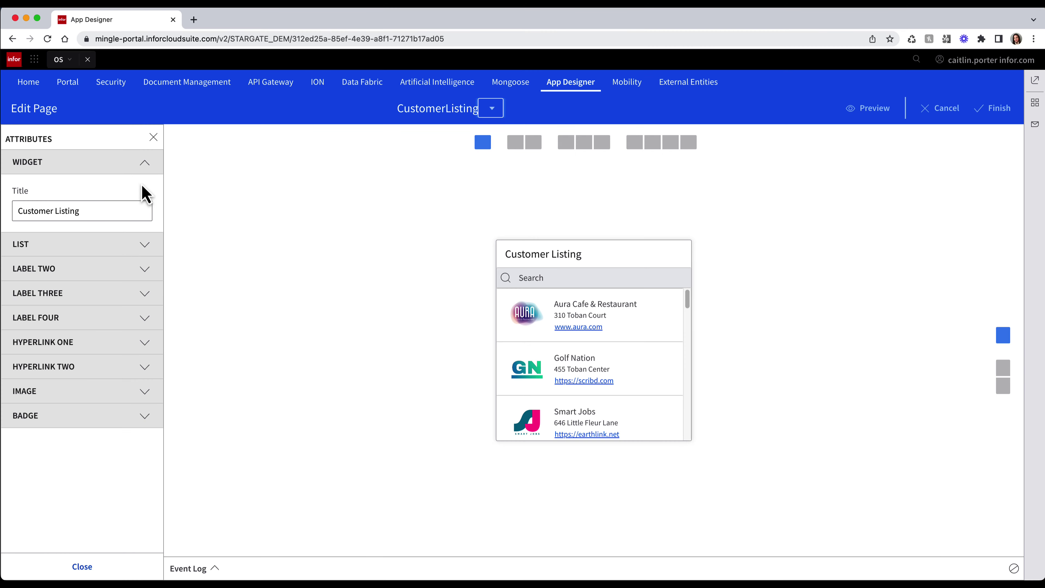
{"action": "left_click", "coordinate": [15, 211]}
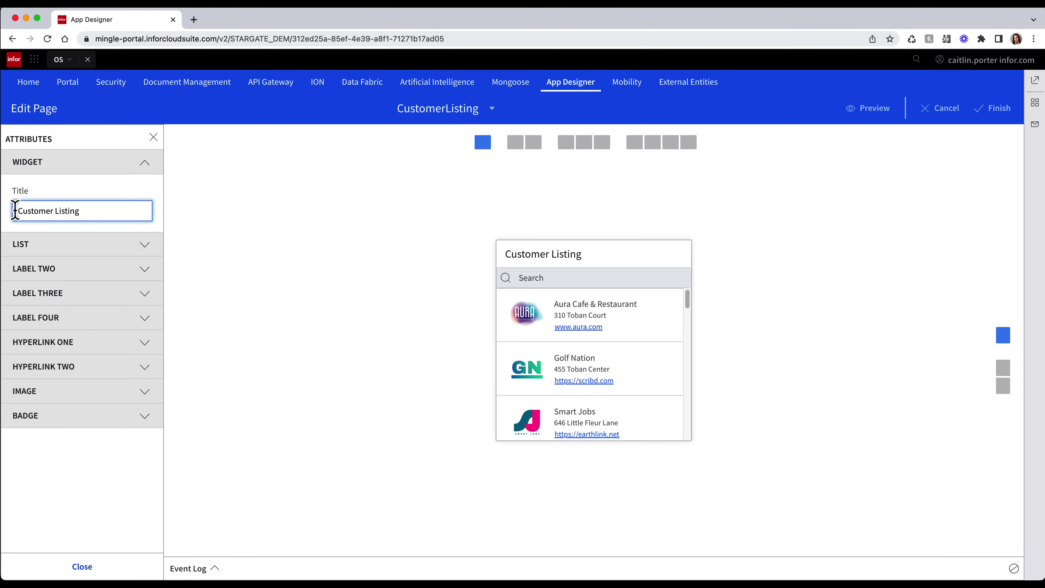
{"action": "type", "text": "ERP"}
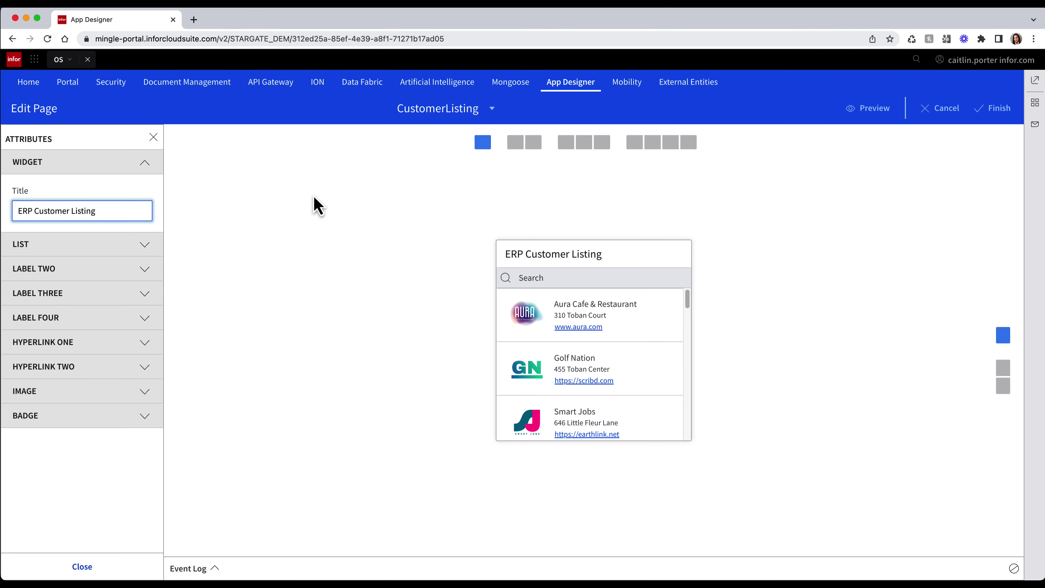
{"action": "left_click", "coordinate": [996, 109]}
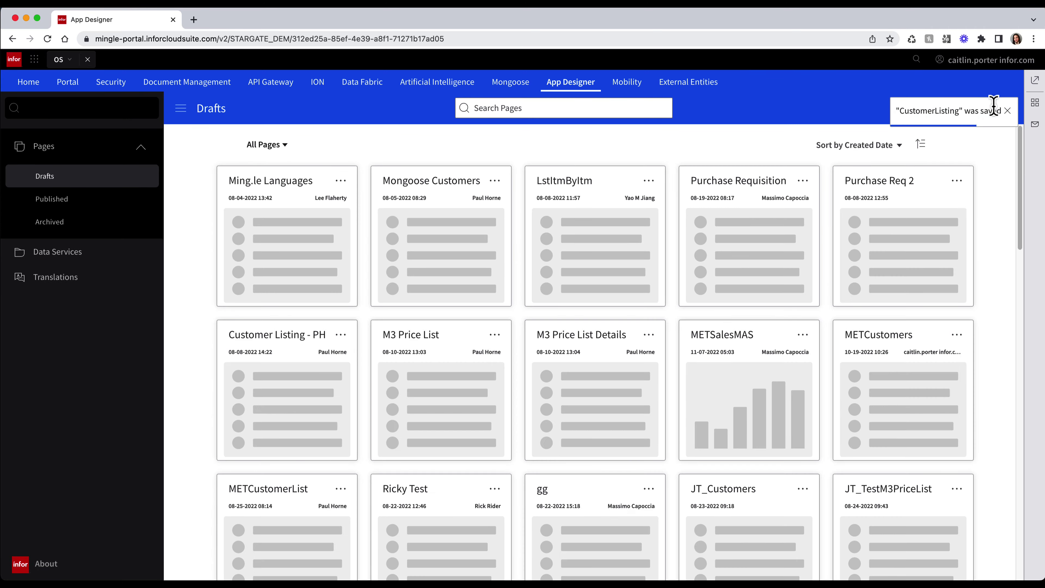
- Republish the retitled CustomerListing page as a Minor Release with new version 1.1.0
{"action": "left_click", "coordinate": [920, 144]}
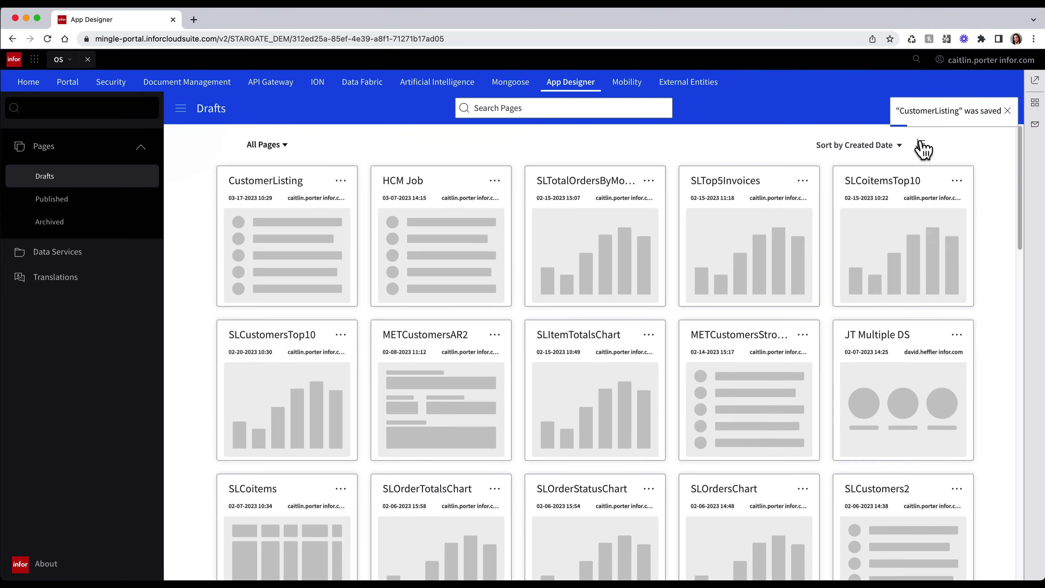
{"action": "left_click", "coordinate": [342, 181]}
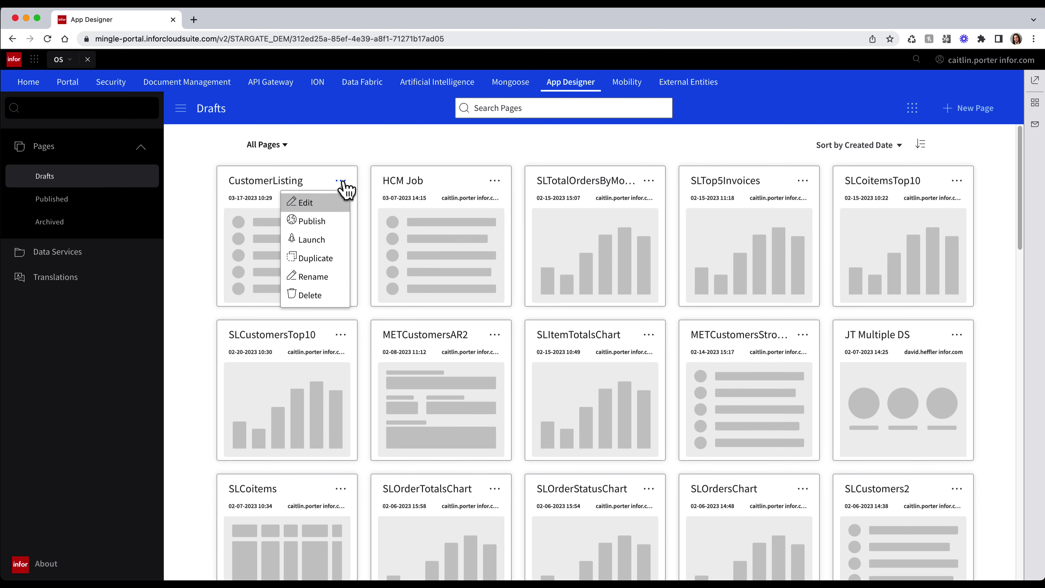
{"action": "left_click", "coordinate": [324, 223]}
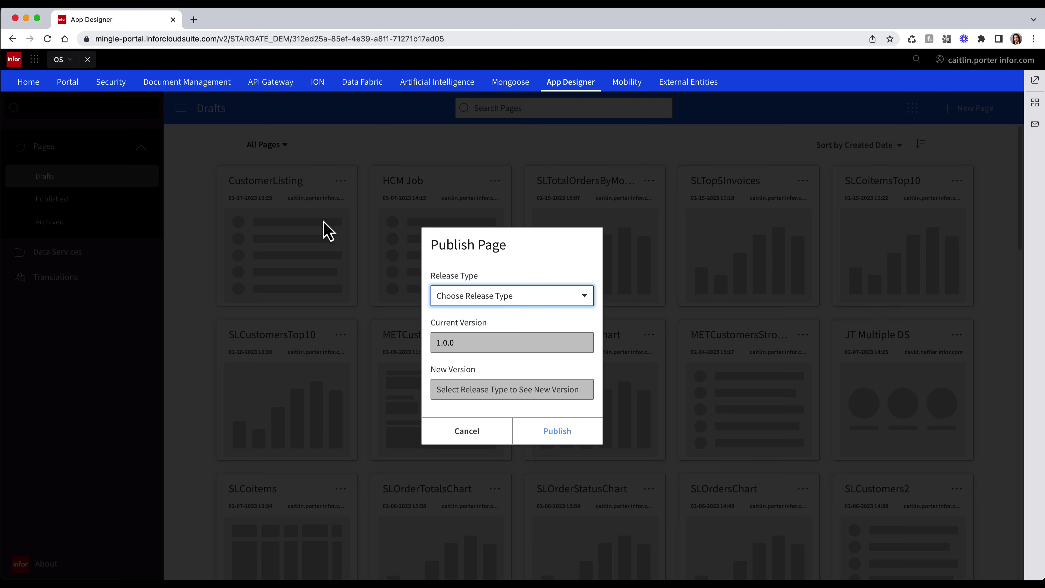
{"action": "left_click", "coordinate": [456, 294]}
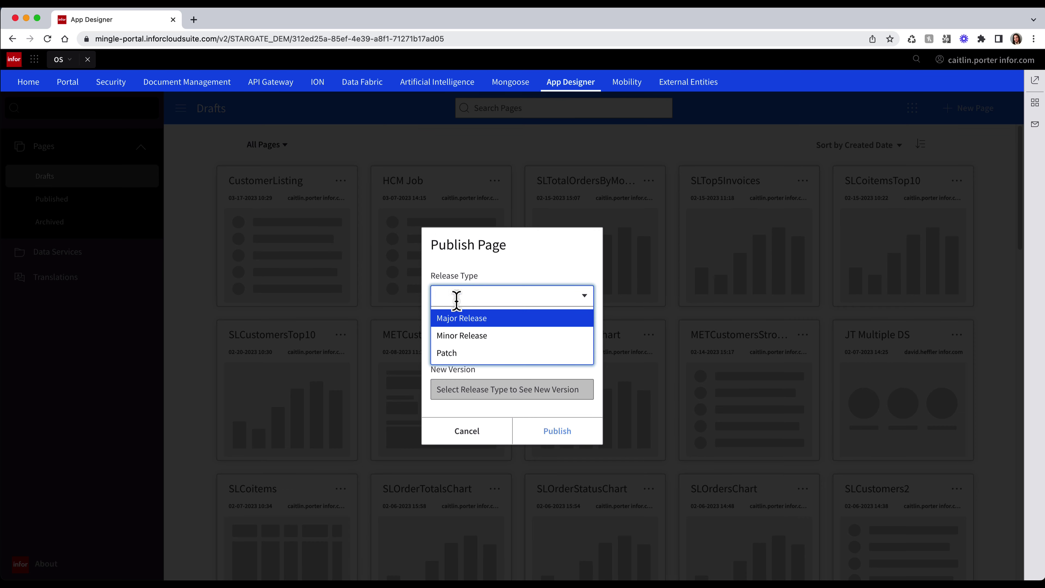
{"action": "left_click", "coordinate": [460, 320]}
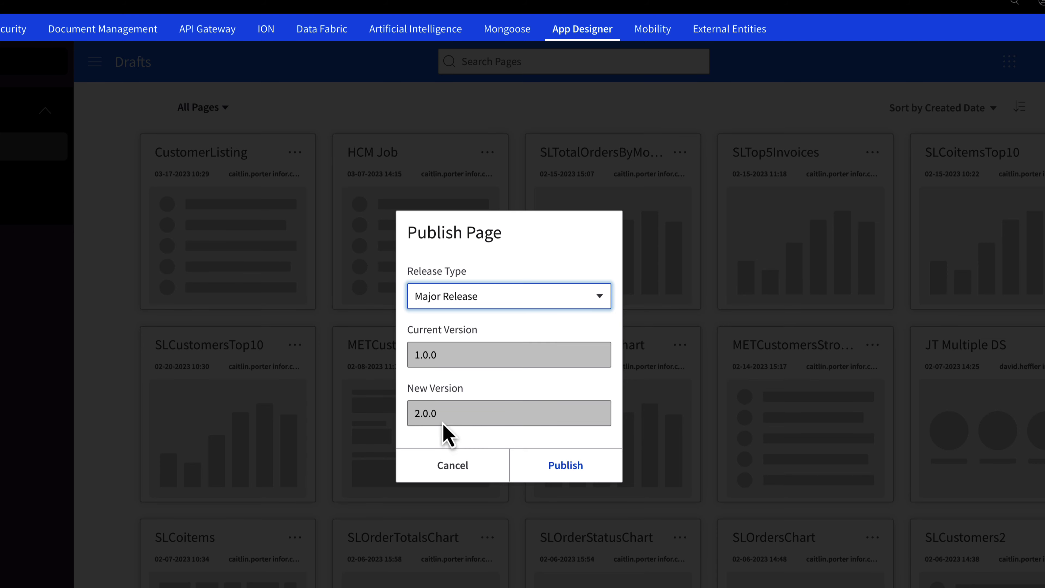
{"action": "left_click", "coordinate": [448, 306]}
{"action": "left_click", "coordinate": [443, 370]}
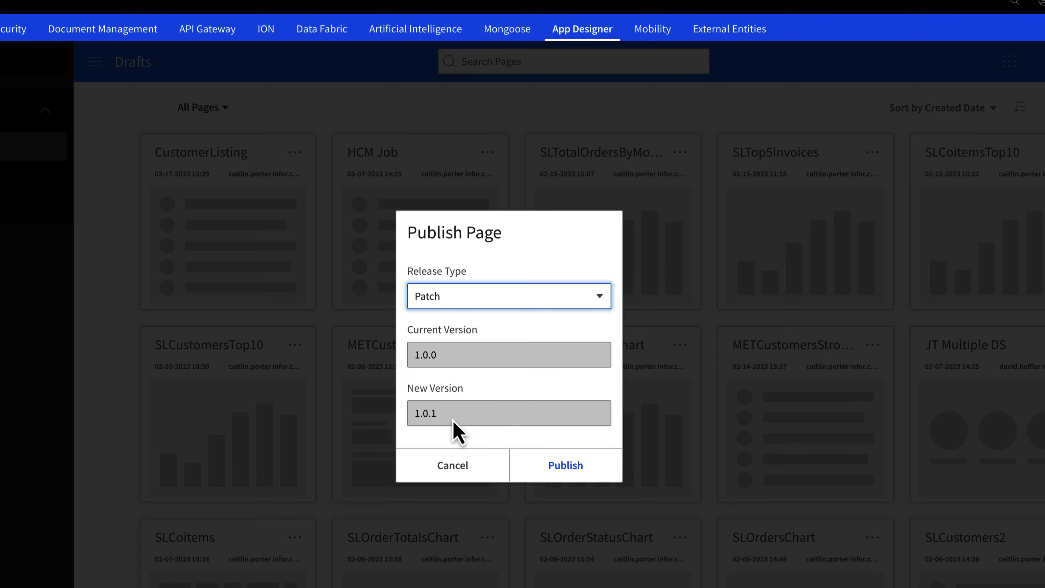
{"action": "left_click", "coordinate": [459, 304]}
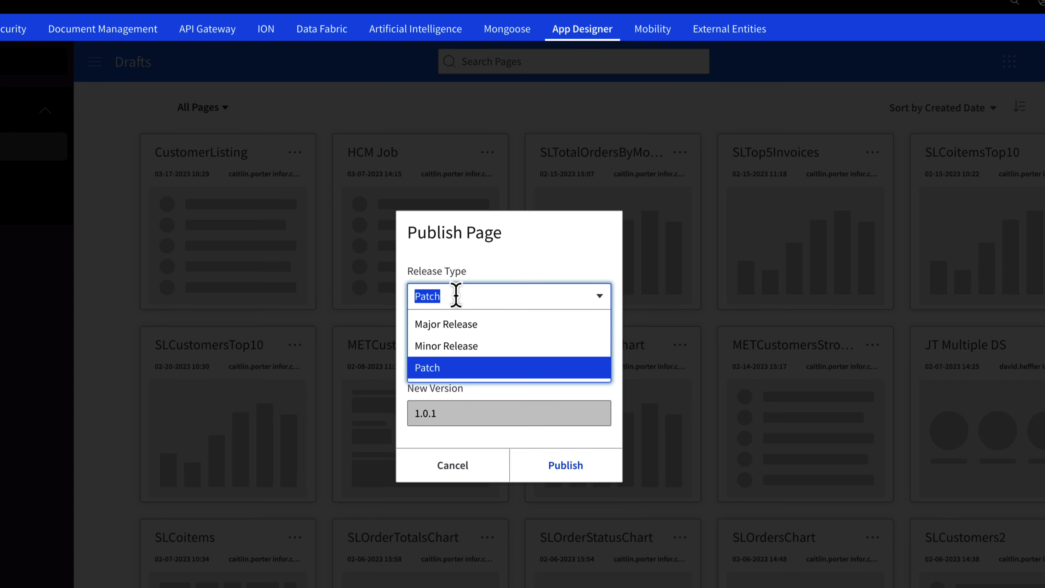
{"action": "left_click", "coordinate": [453, 357]}
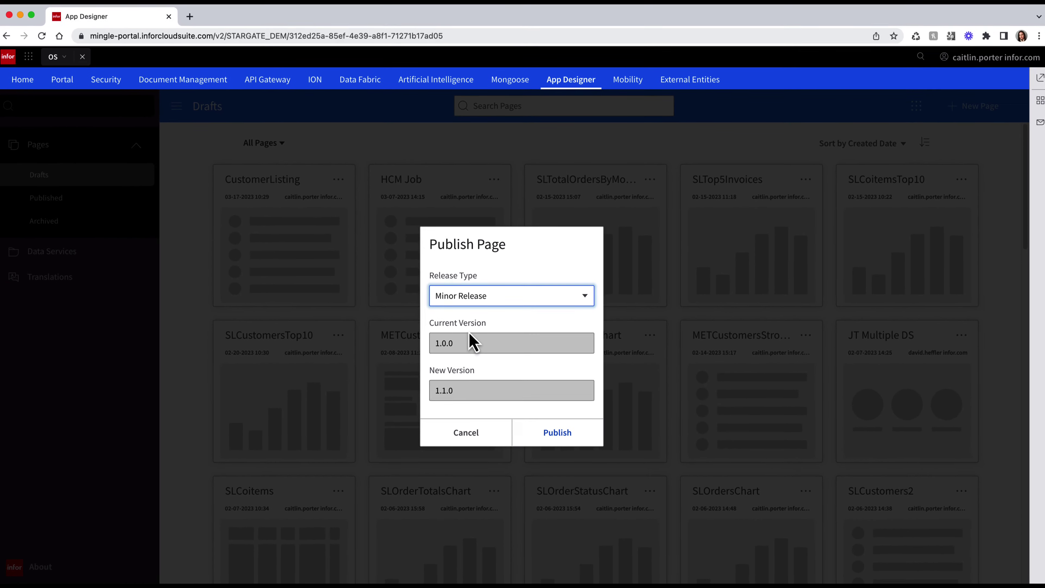
{"action": "left_click", "coordinate": [541, 431]}
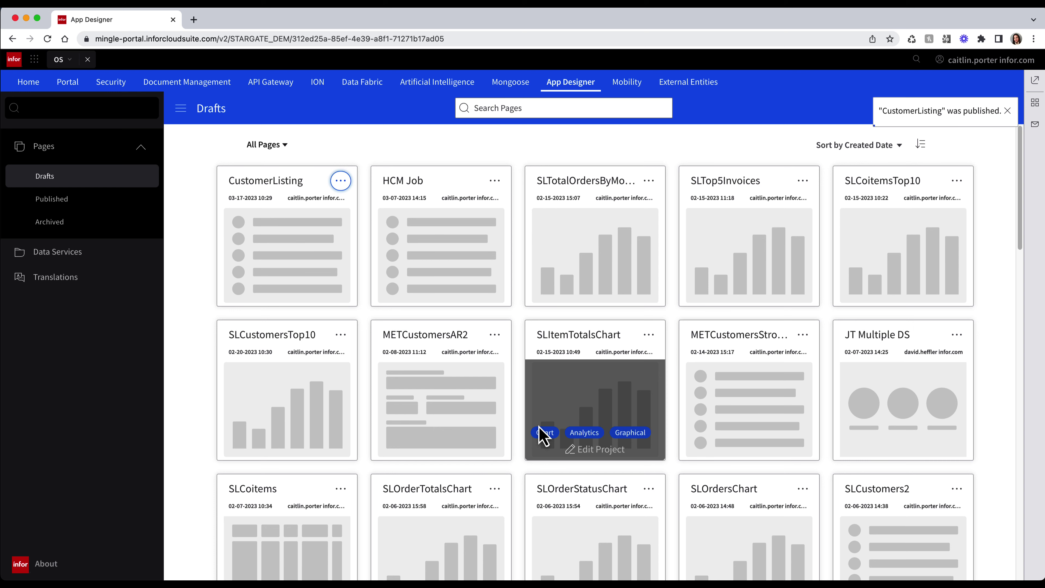
- Set the published CustomerListing page's current version to 1.1.0, save, and deploy it to Portal
{"action": "left_click", "coordinate": [62, 209]}
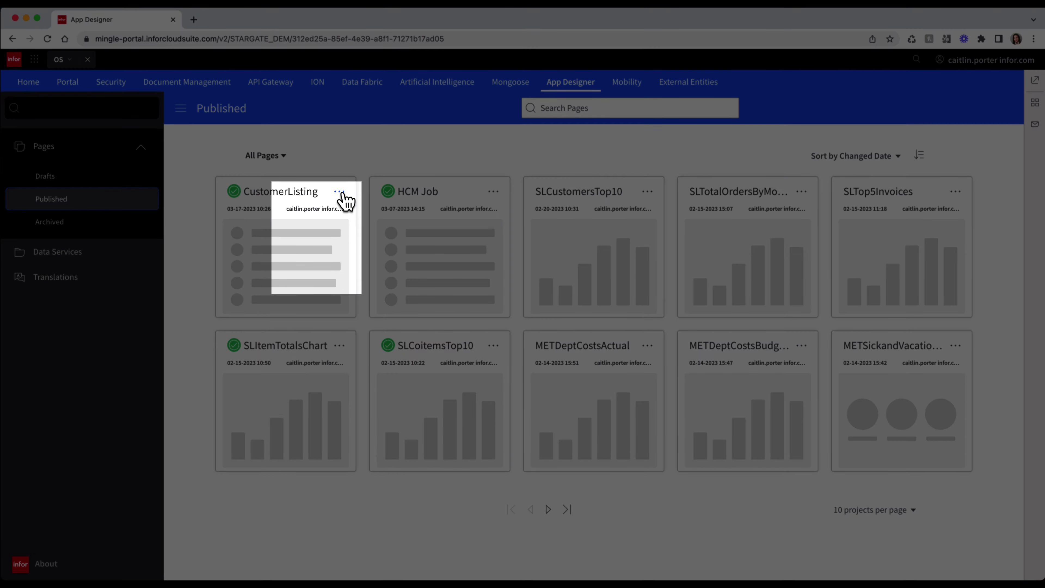
{"action": "left_click", "coordinate": [341, 193]}
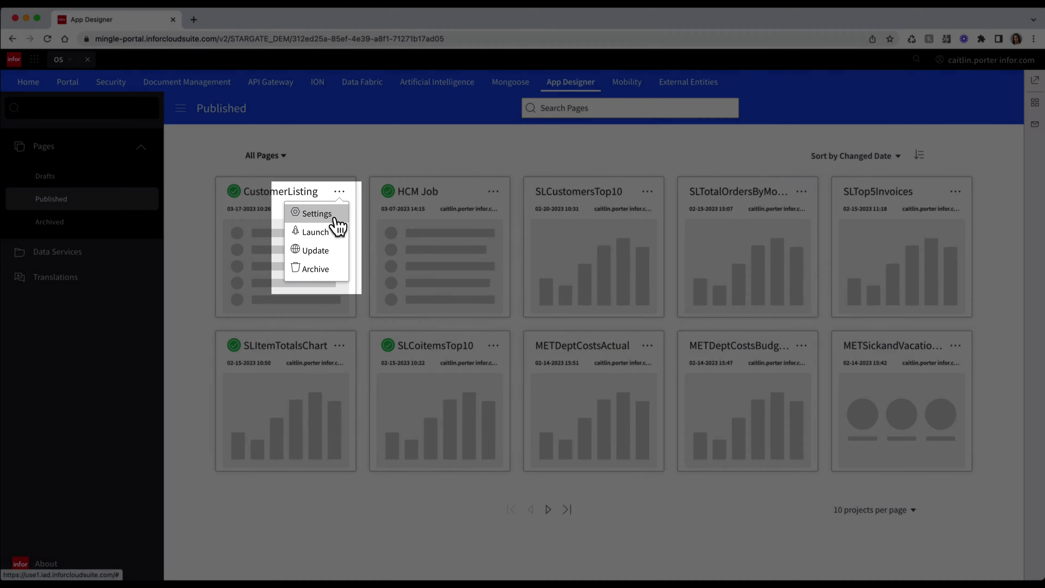
{"action": "left_click", "coordinate": [336, 217]}
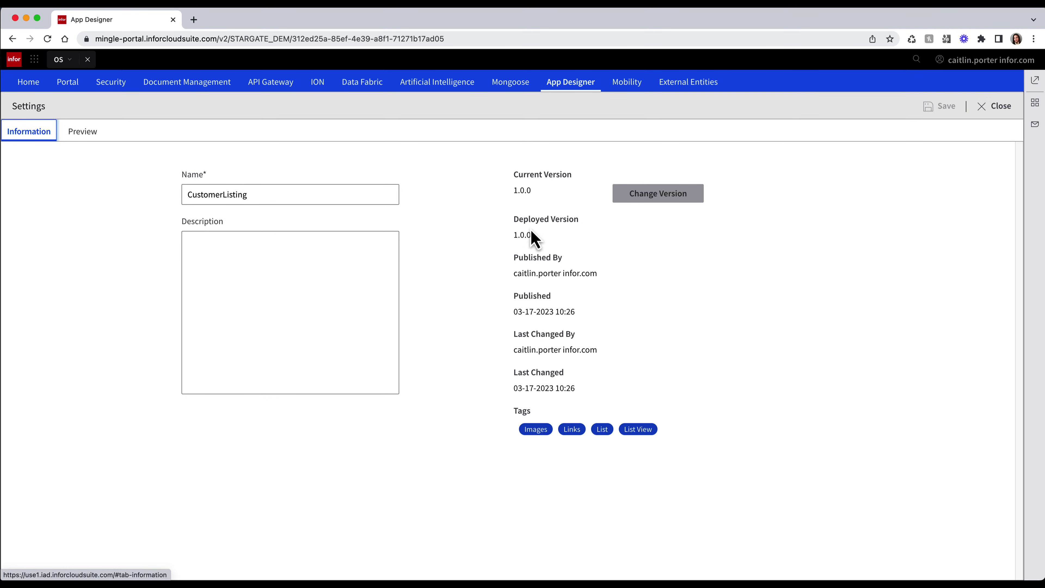
{"action": "left_click", "coordinate": [647, 200]}
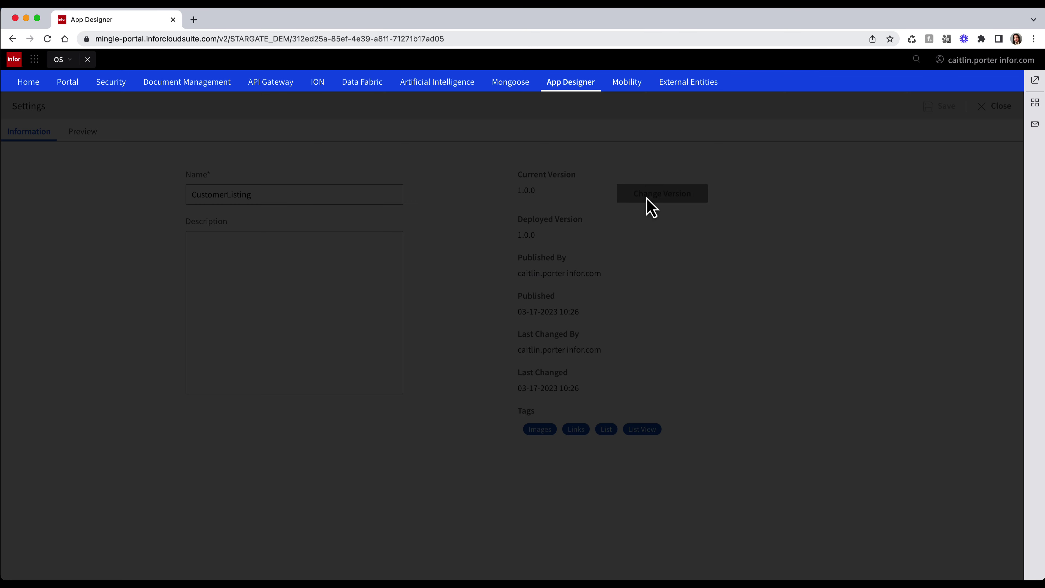
{"action": "left_click", "coordinate": [587, 334]}
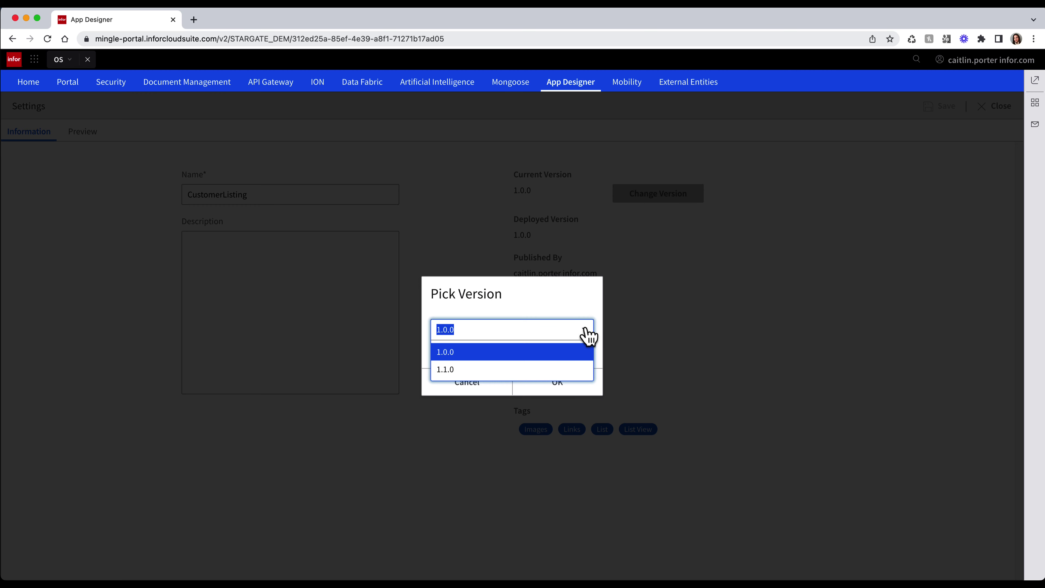
{"action": "left_click", "coordinate": [560, 370]}
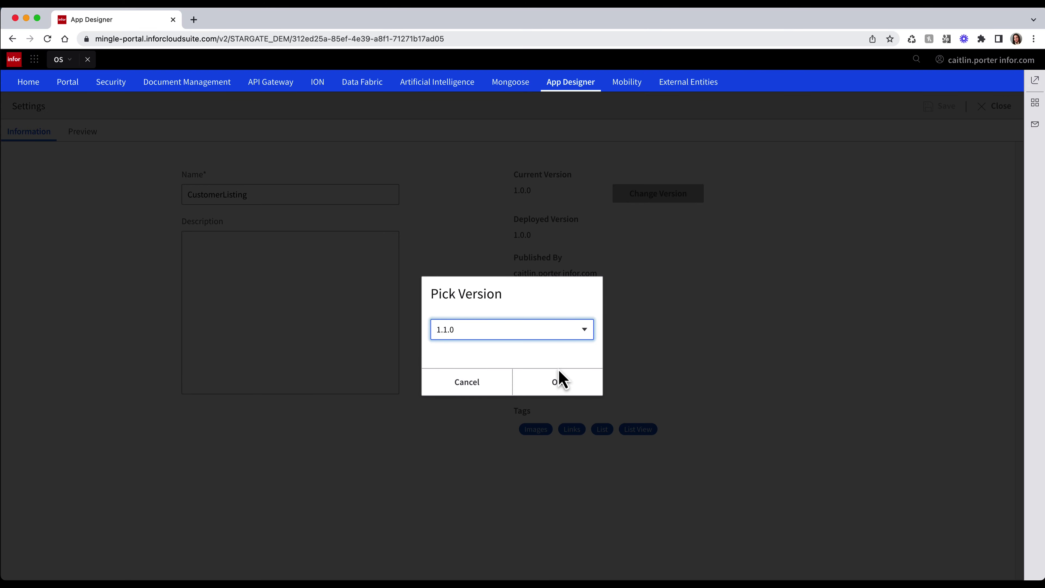
{"action": "left_click", "coordinate": [559, 387]}
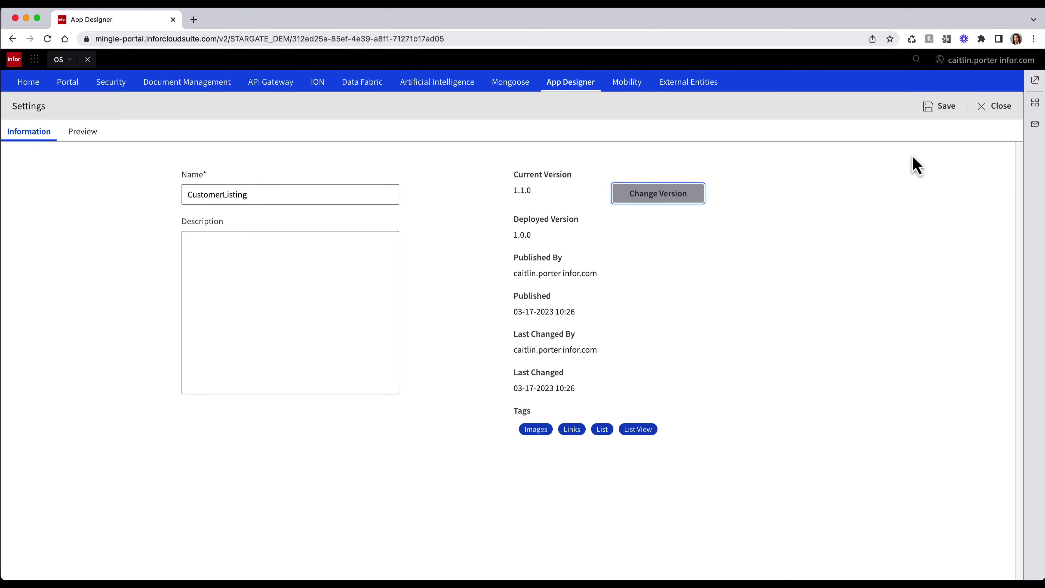
{"action": "left_click", "coordinate": [942, 106]}
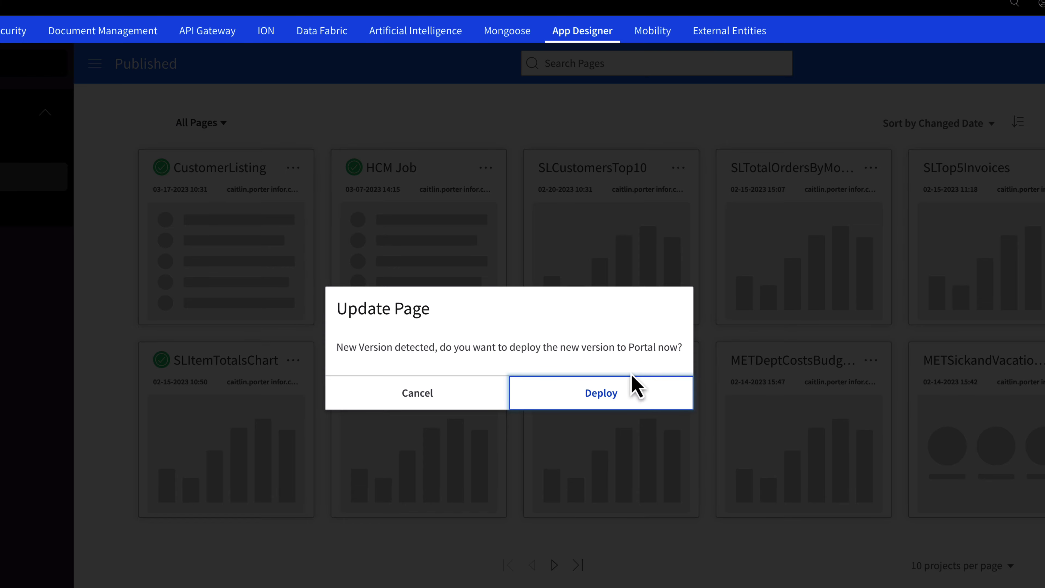
{"action": "left_click", "coordinate": [602, 394]}
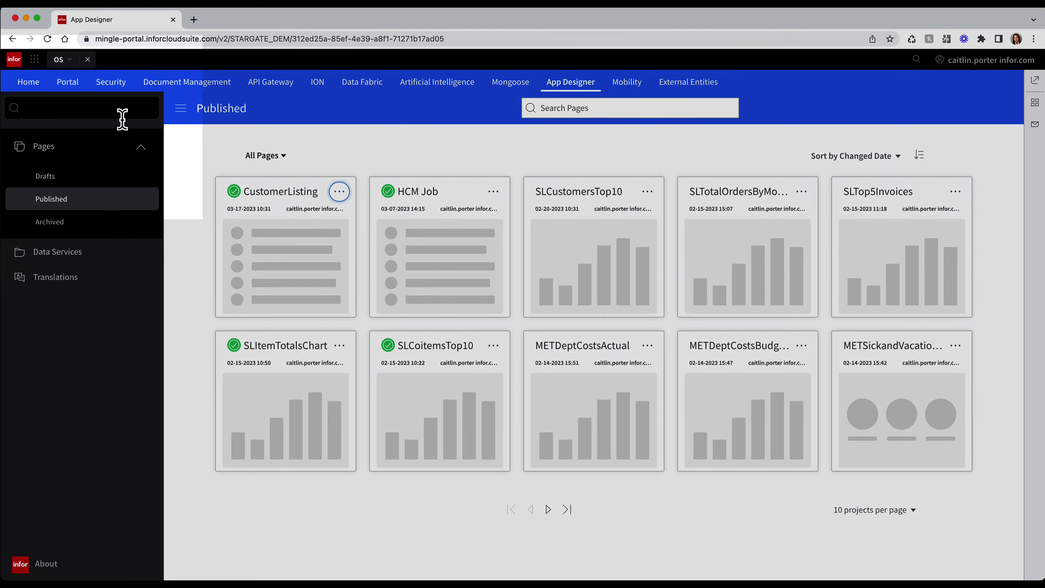
- Add the CustomerListing widget from the Widget Catalog to the empty MET Demo 1 workspace
{"action": "left_click", "coordinate": [34, 59]}
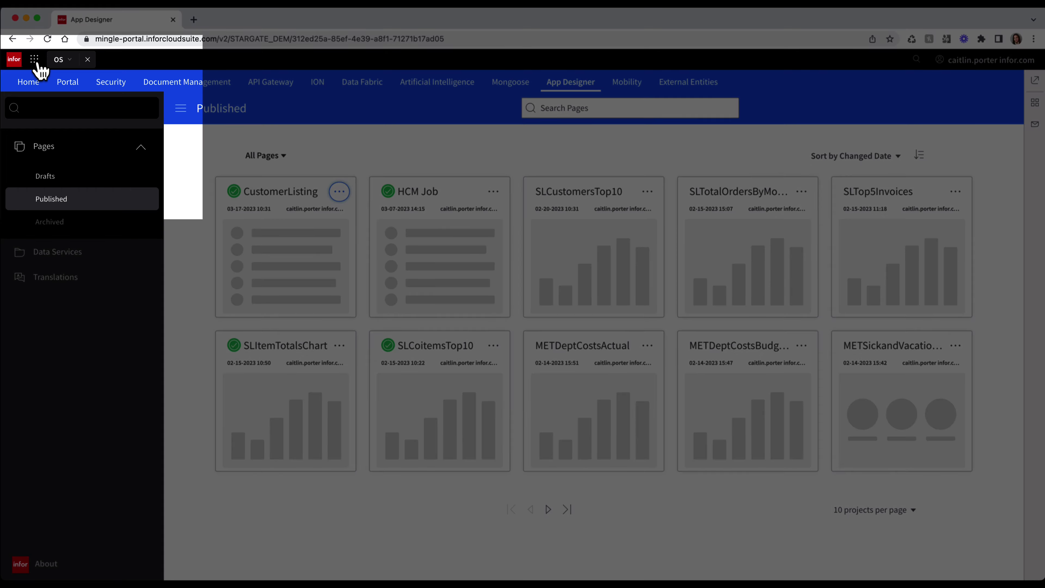
{"action": "left_click", "coordinate": [44, 173]}
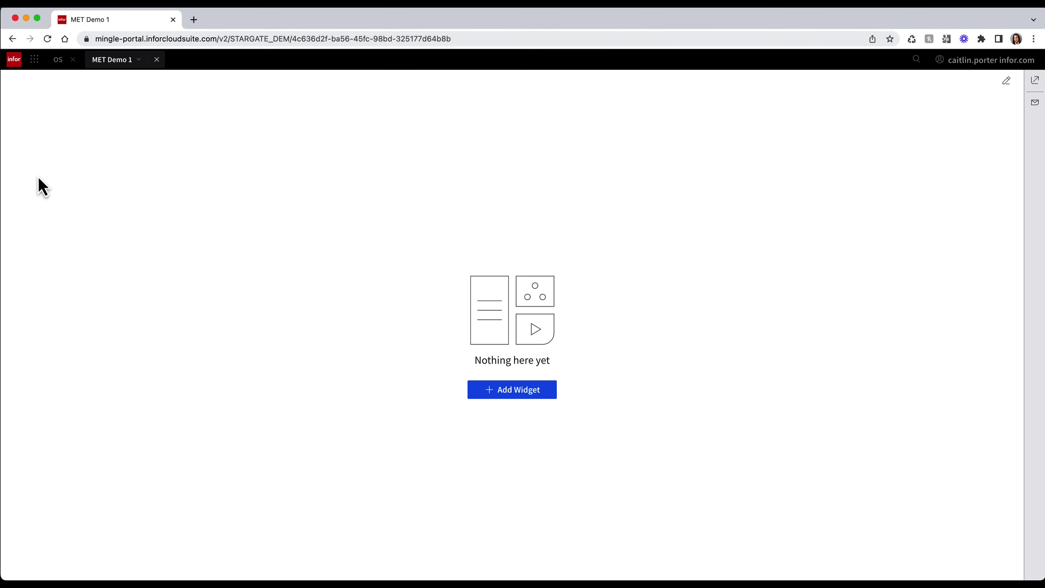
{"action": "left_click", "coordinate": [534, 393]}
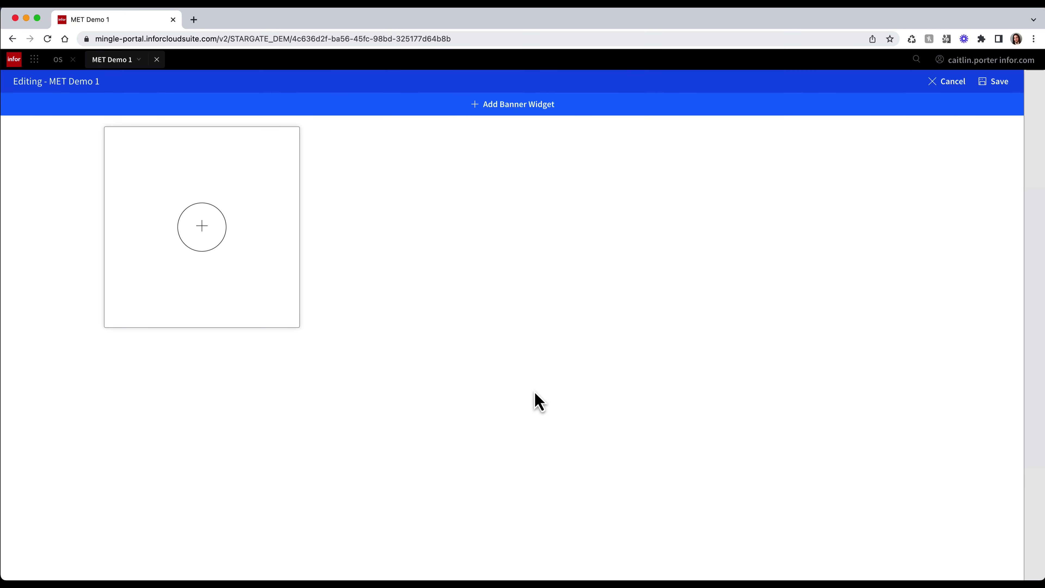
{"action": "left_click", "coordinate": [209, 238]}
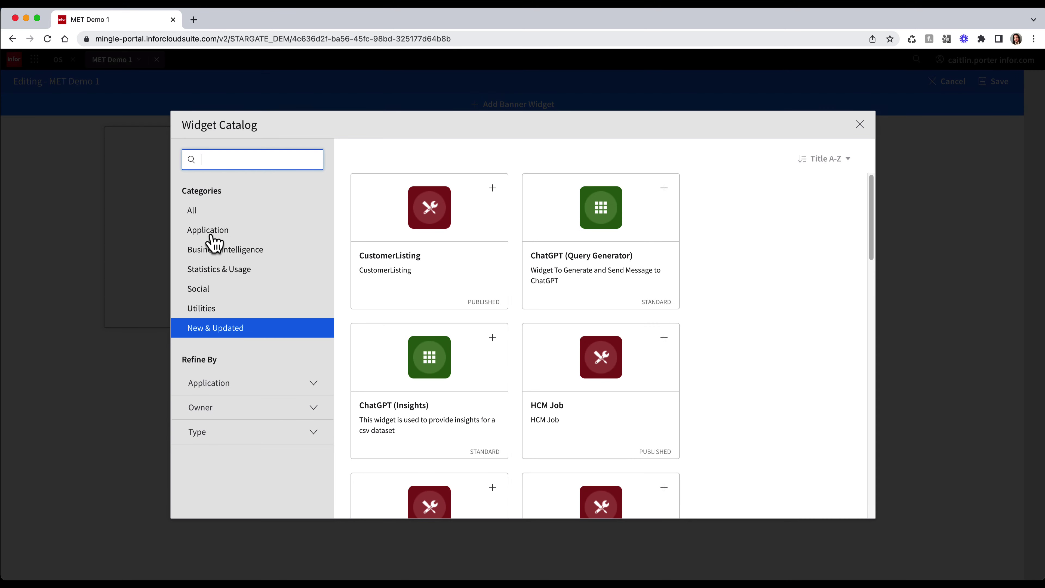
{"action": "left_click", "coordinate": [494, 188]}
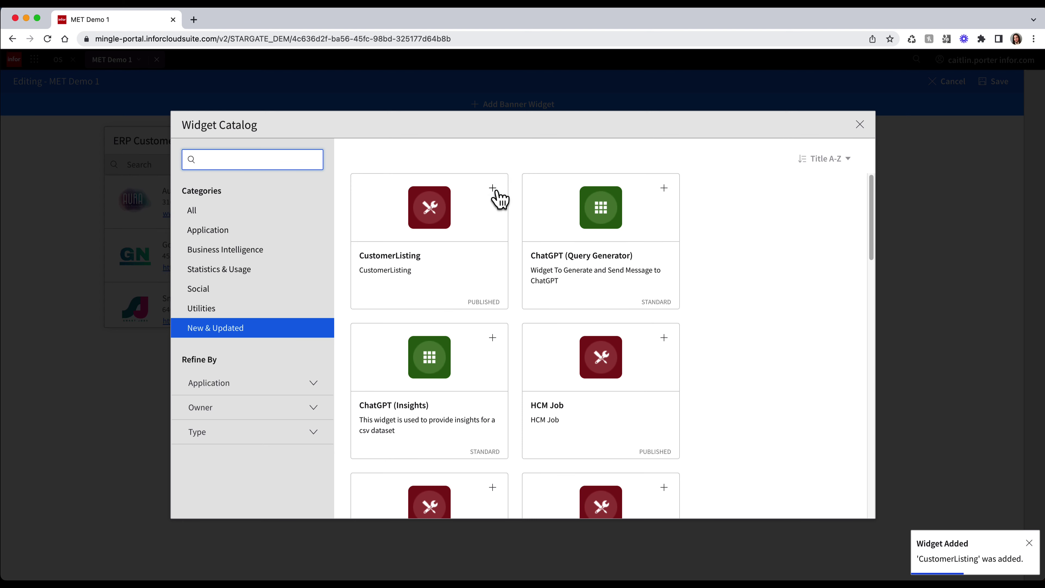
{"action": "left_click", "coordinate": [859, 124]}
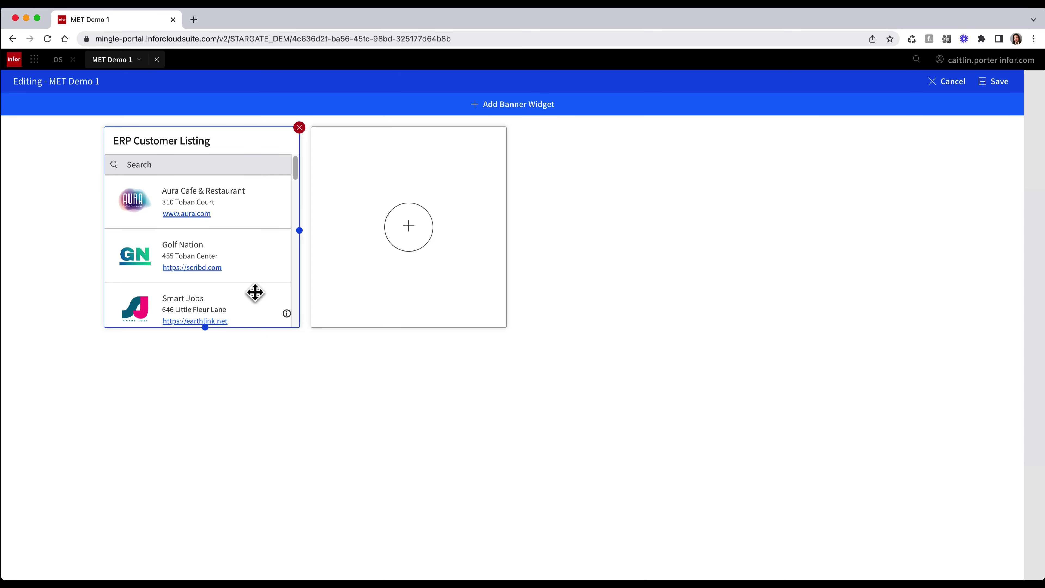
- Make the ERP Customer Listing widget taller and save the workspace
{"action": "left_click_drag", "start_coordinate": [205, 327], "coordinate": [202, 549]}
{"action": "mouse_move", "coordinate": [298, 337]}
{"action": "left_mouse_down"}
{"action": "mouse_move", "coordinate": [497, 329]}
{"action": "mouse_move", "coordinate": [300, 337]}
{"action": "left_mouse_up"}
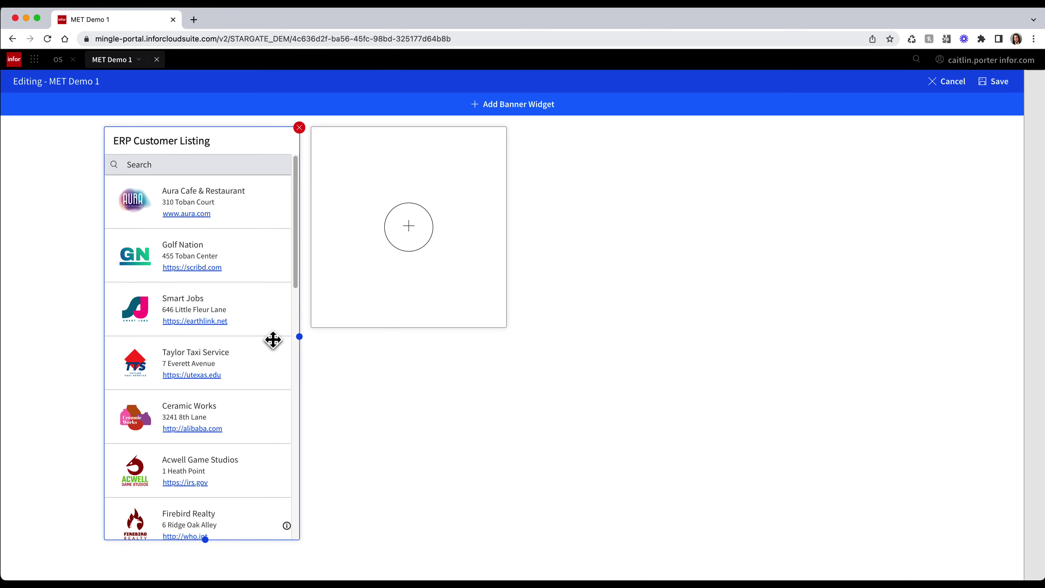
{"action": "left_click", "coordinate": [999, 82]}
- Filter the widget's customer list by 'cafe'
{"action": "scroll", "coordinate": [280, 291], "scroll_direction": "down", "scroll_amount": 10}
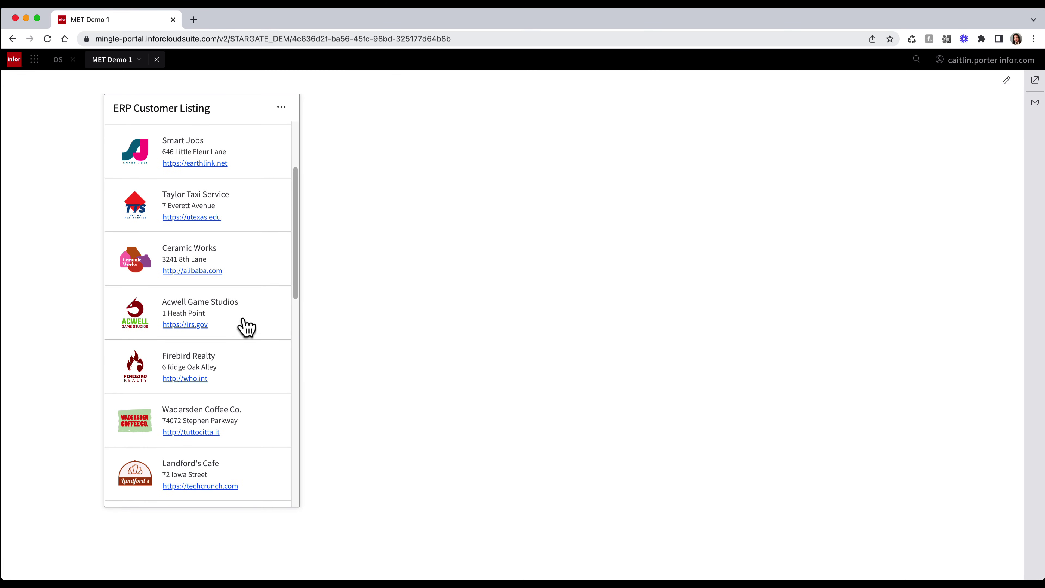
{"action": "scroll", "coordinate": [242, 333], "scroll_direction": "up", "scroll_amount": 10}
{"action": "left_click", "coordinate": [177, 133]}
{"action": "type", "text": "cafe"}
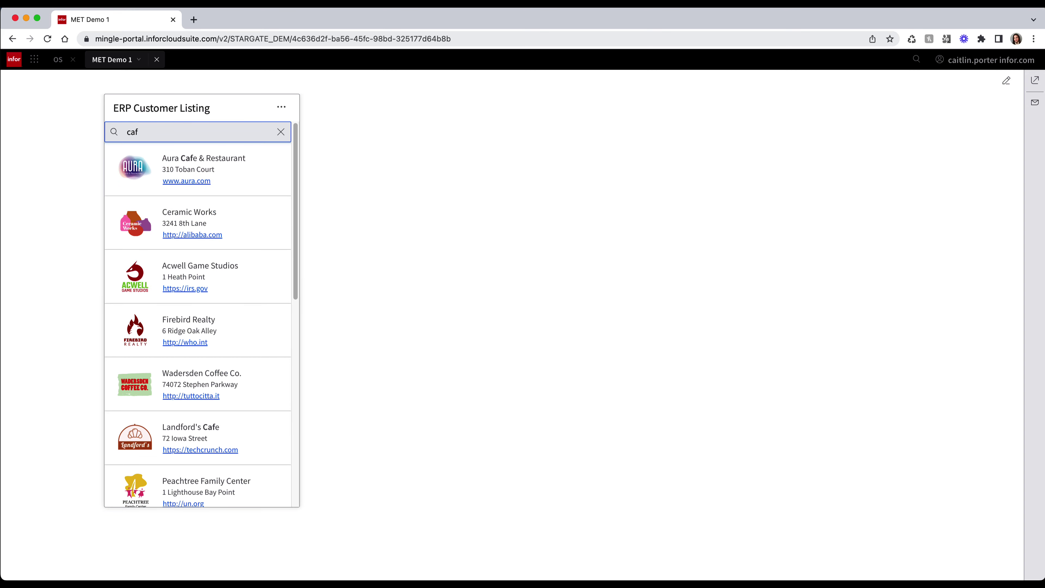